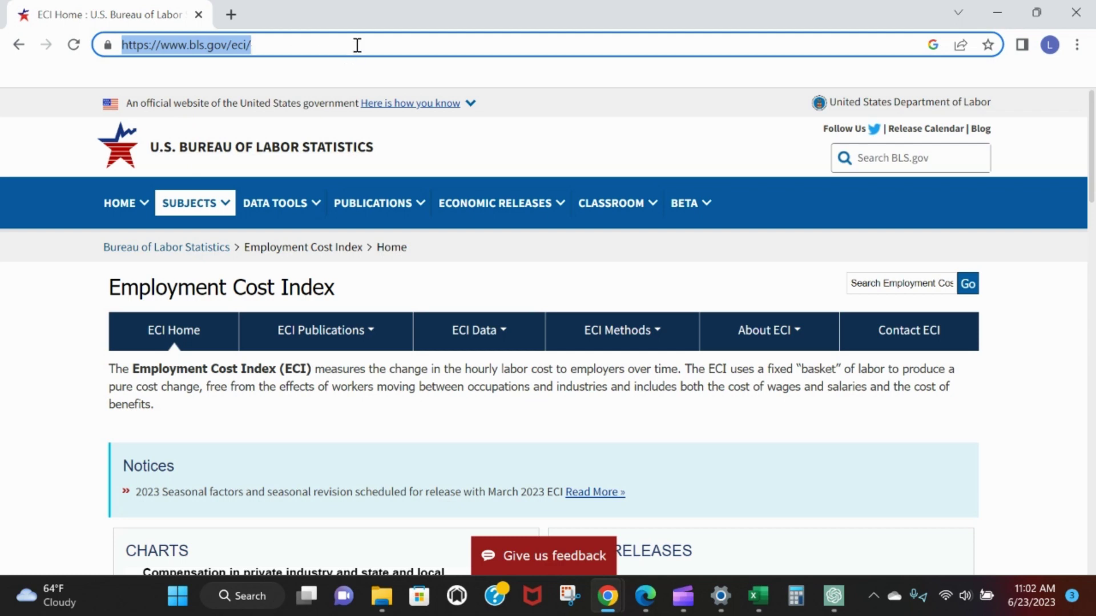
click(356, 43)
click(355, 43)
key(ctrl+c)
key(alt+Tab)
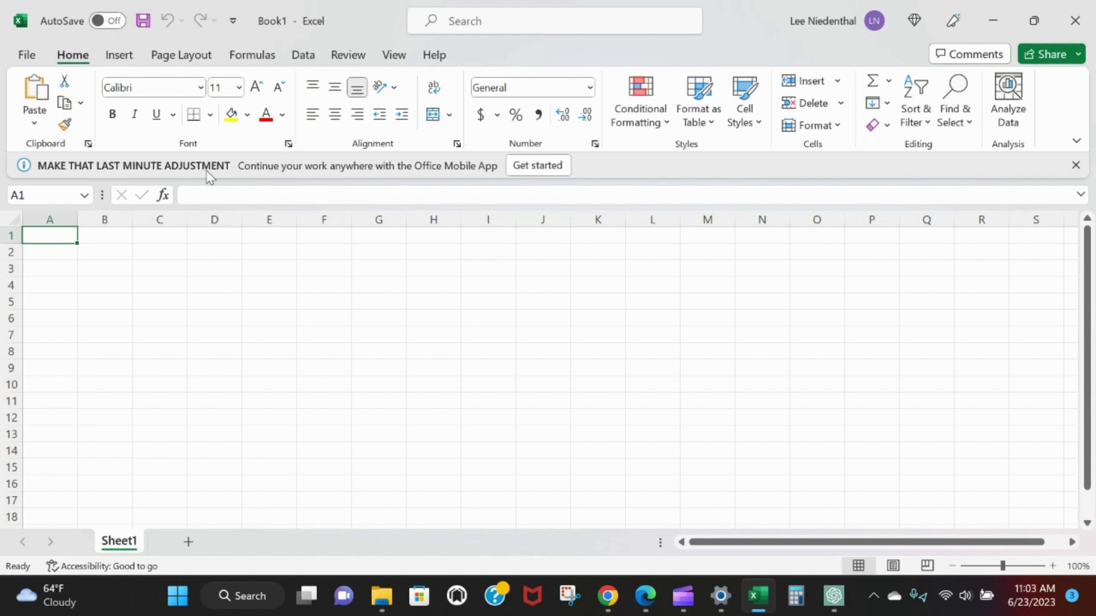
click(303, 57)
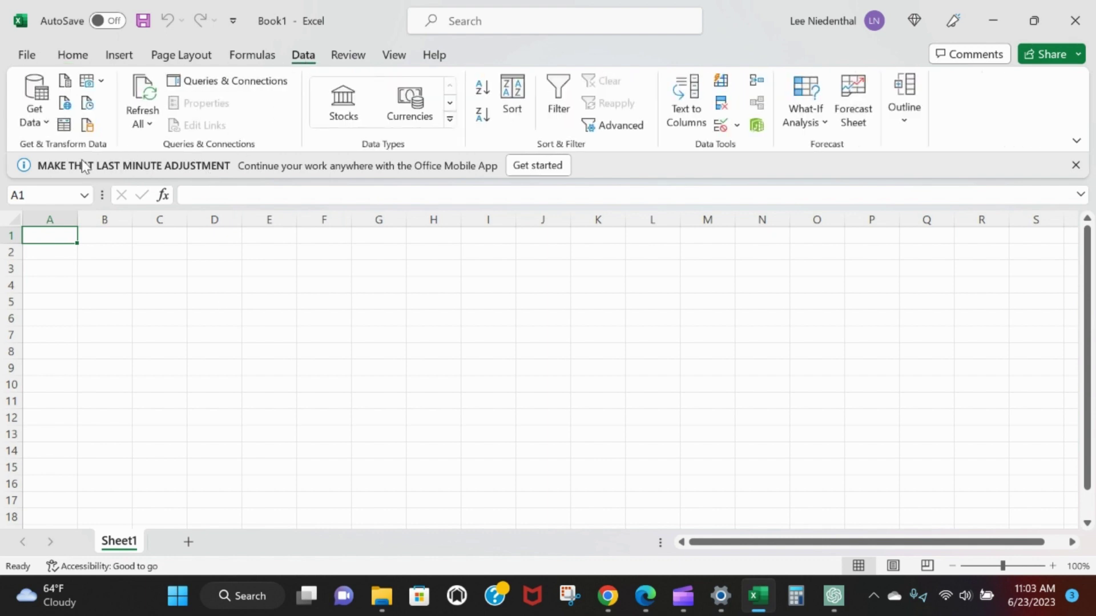
click(65, 106)
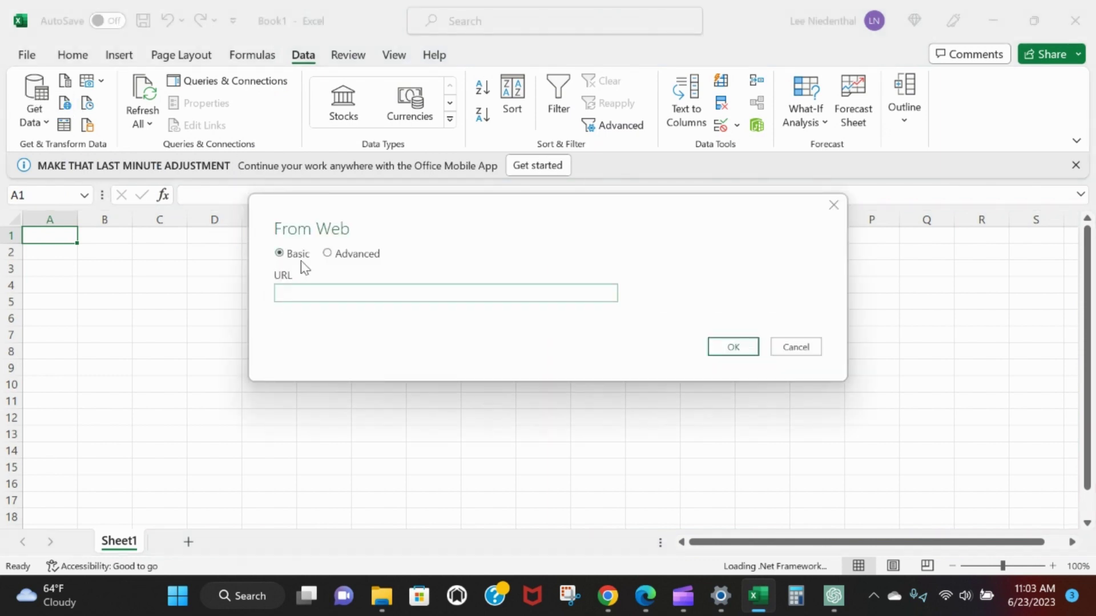
key(ctrl+v)
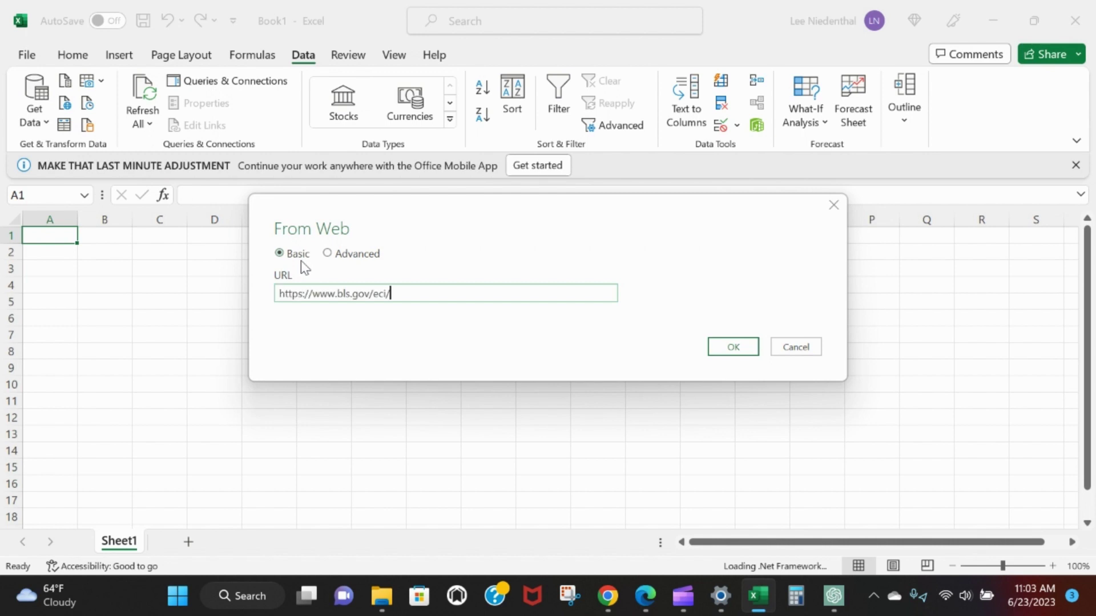
click(728, 349)
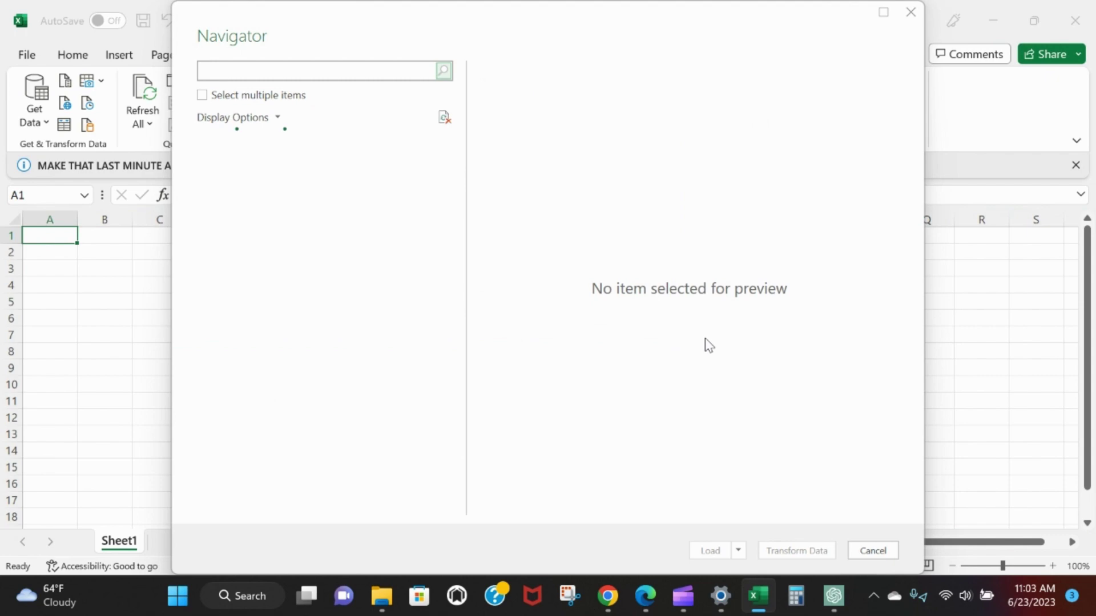
Scroll the ECI page in Chrome down to the compensation chart and latest news release.
key(alt+Tab)
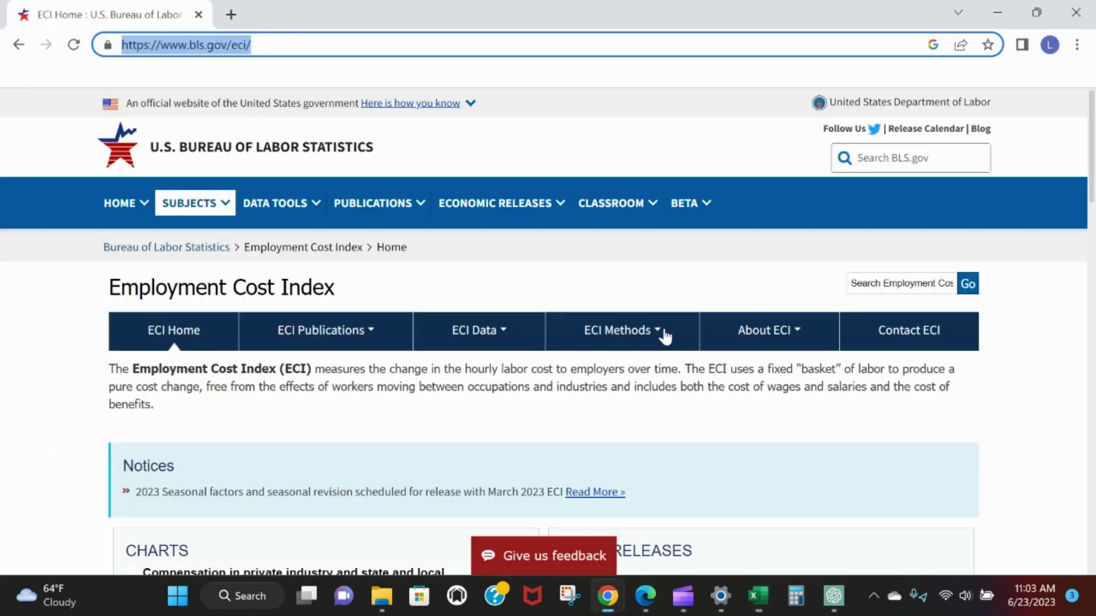
scroll(705, 407, down, 5)
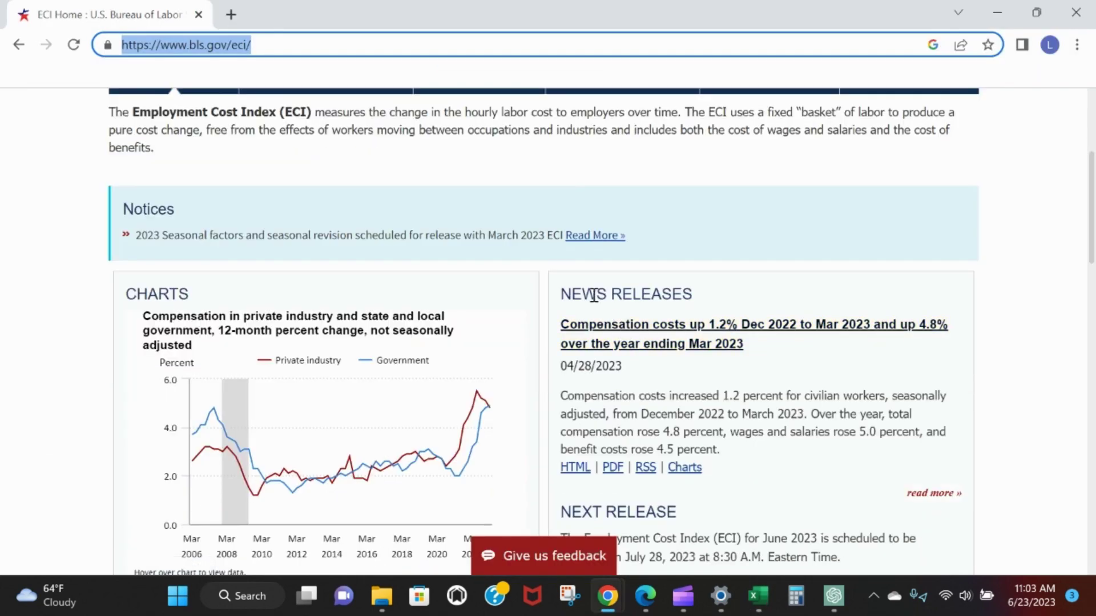
scroll(591, 291, down, 2)
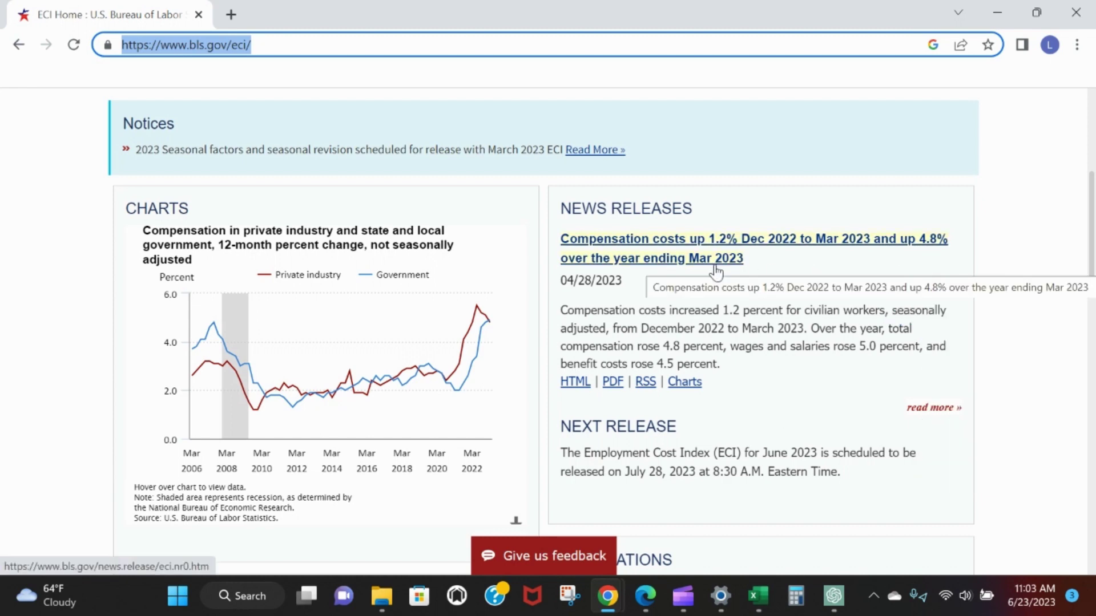
Preview the compensation table in Navigator and open it in Power Query Editor for transforming.
key(alt+Tab)
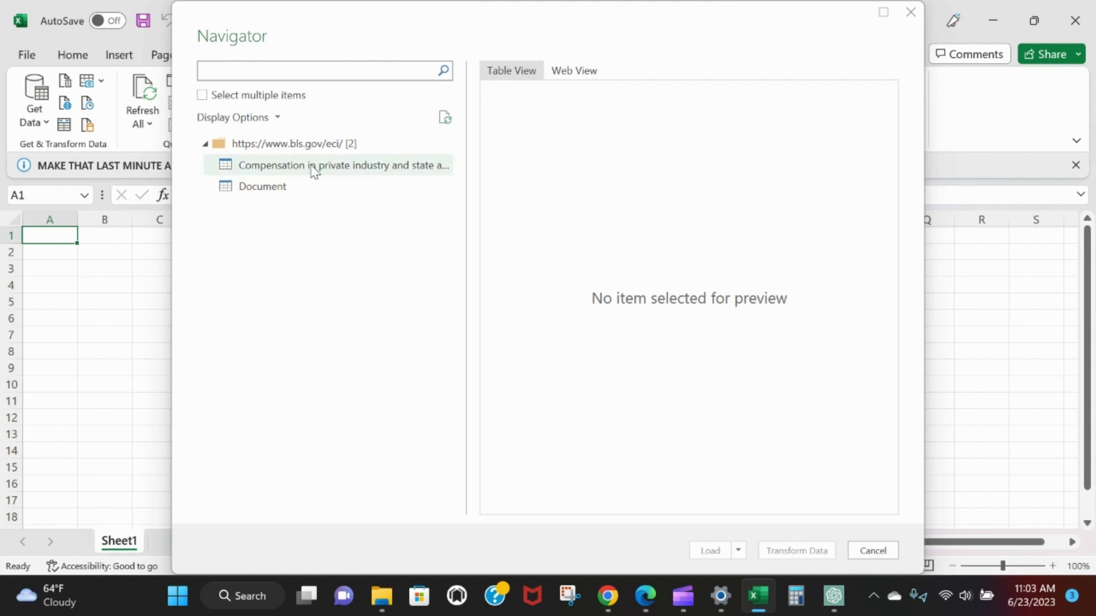
click(351, 170)
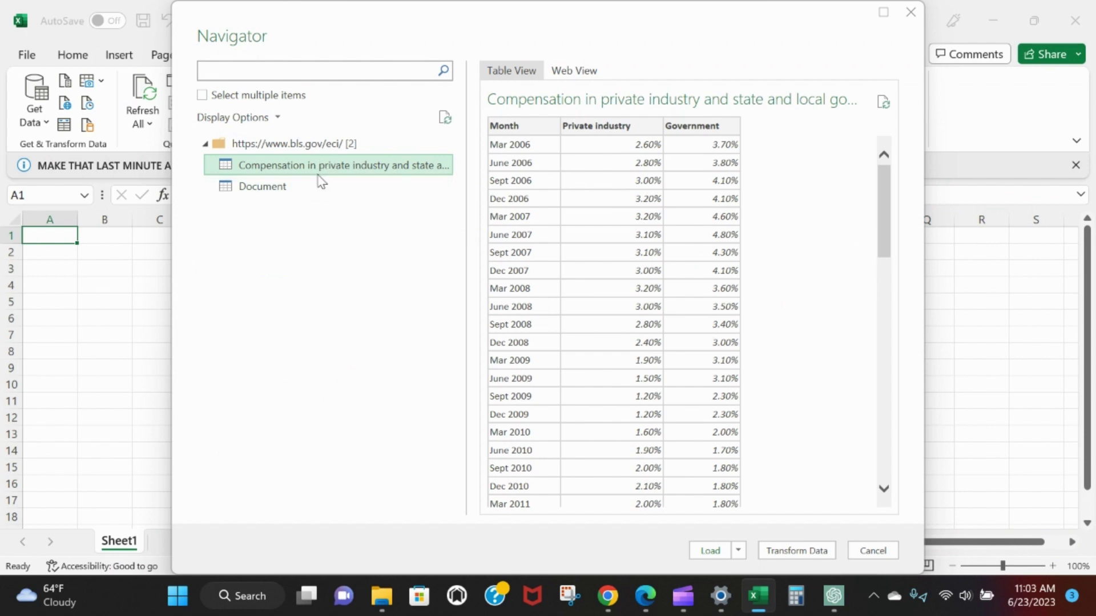
click(296, 188)
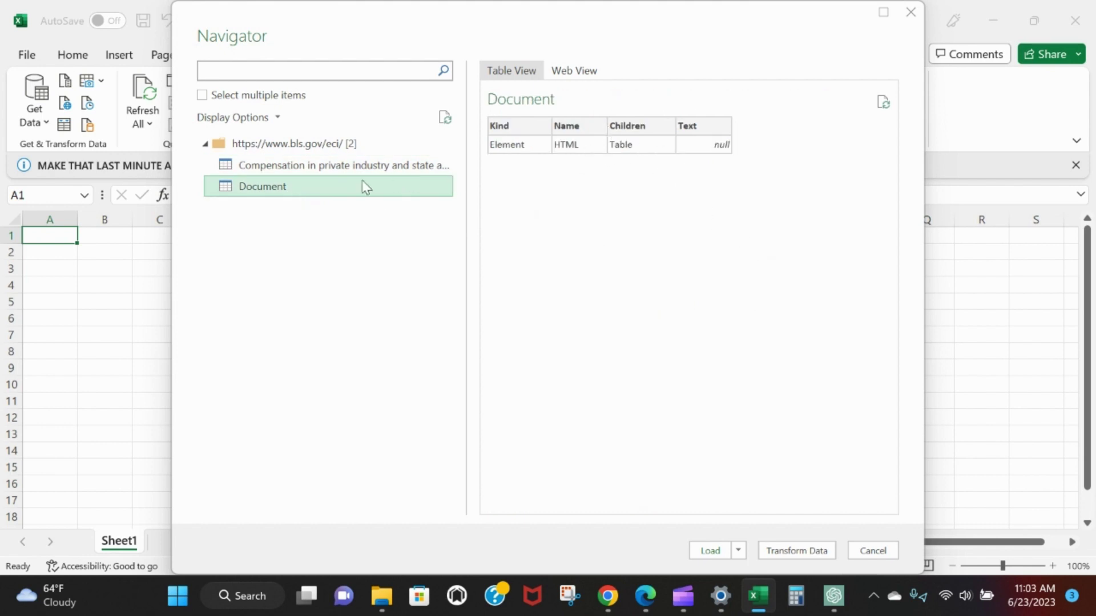
click(337, 166)
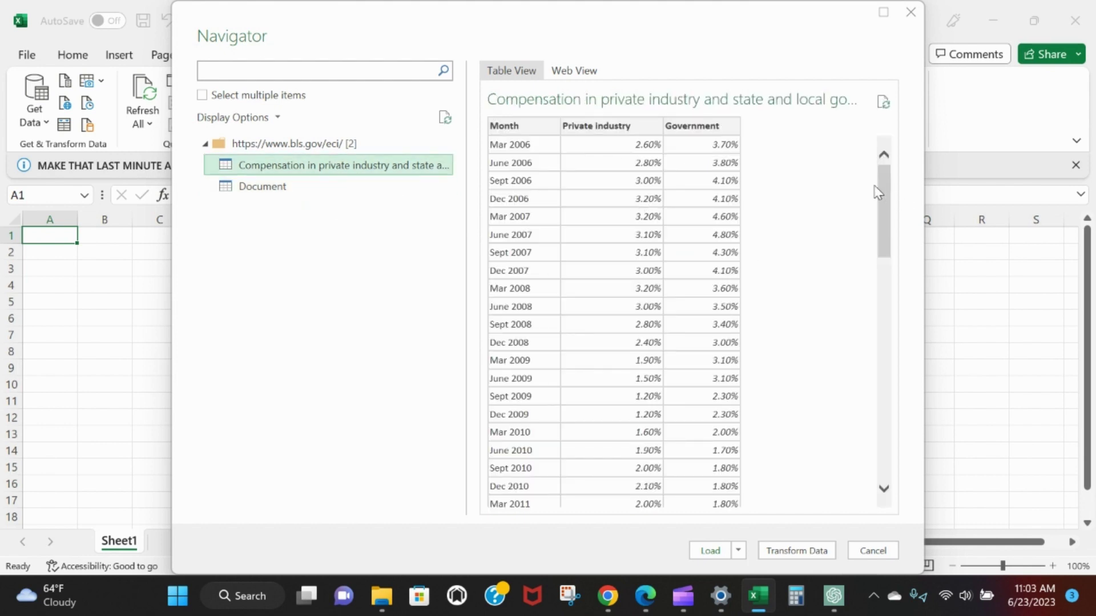
drag(878, 186, 875, 440)
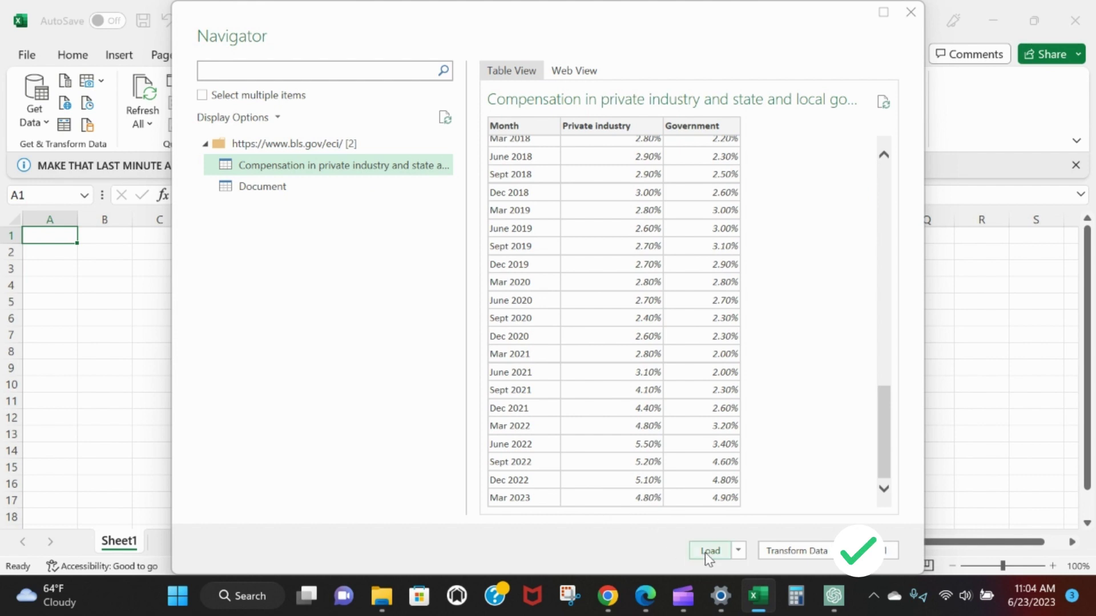
click(797, 551)
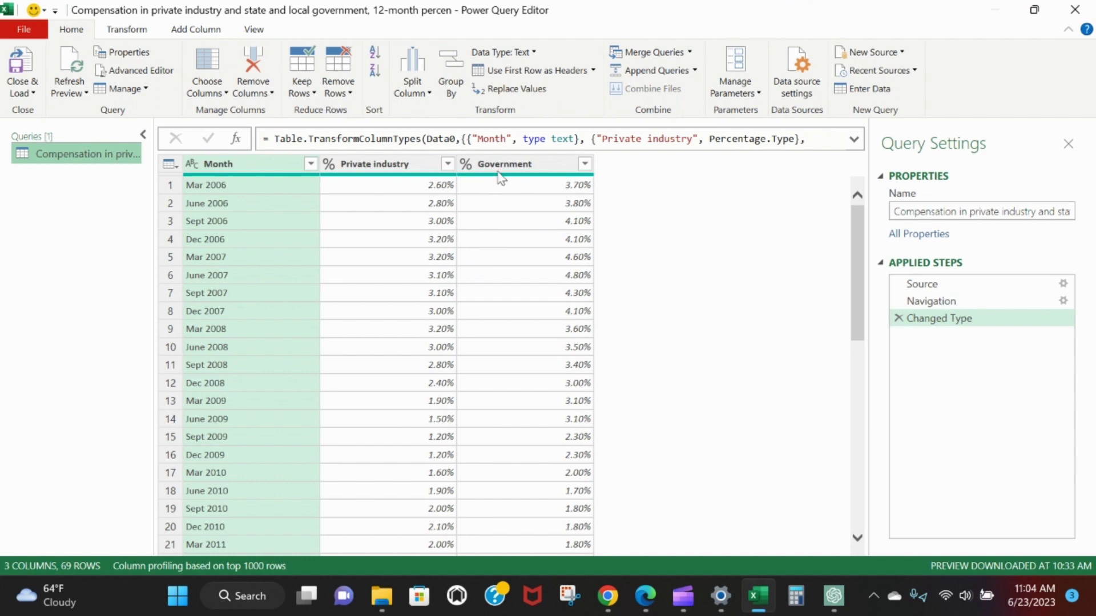
Remove the Government column, keeping Month and Private industry.
click(498, 169)
right_click(496, 167)
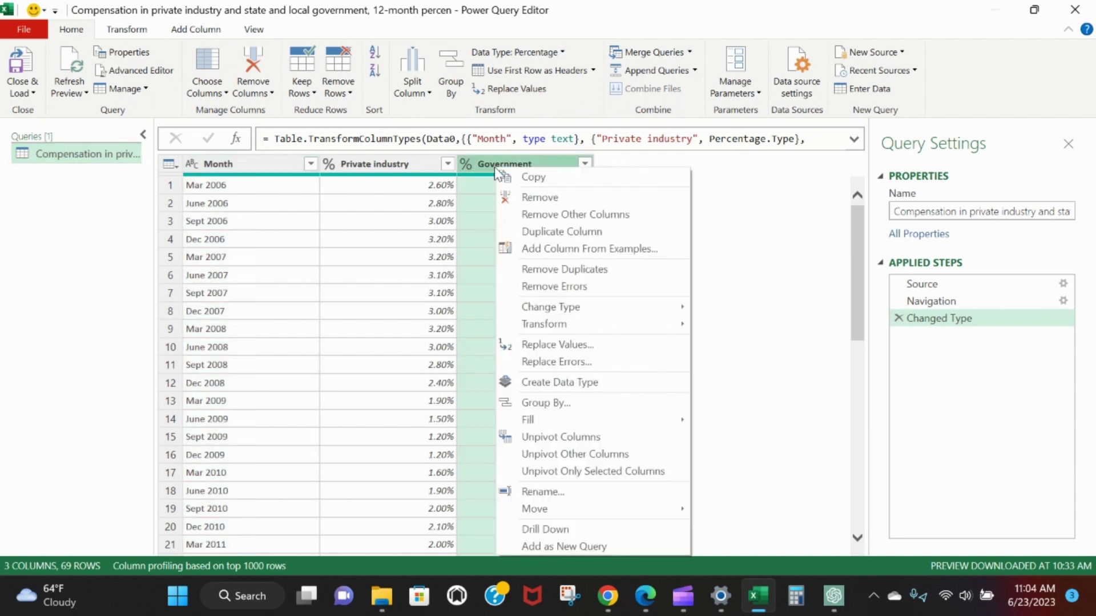
click(544, 200)
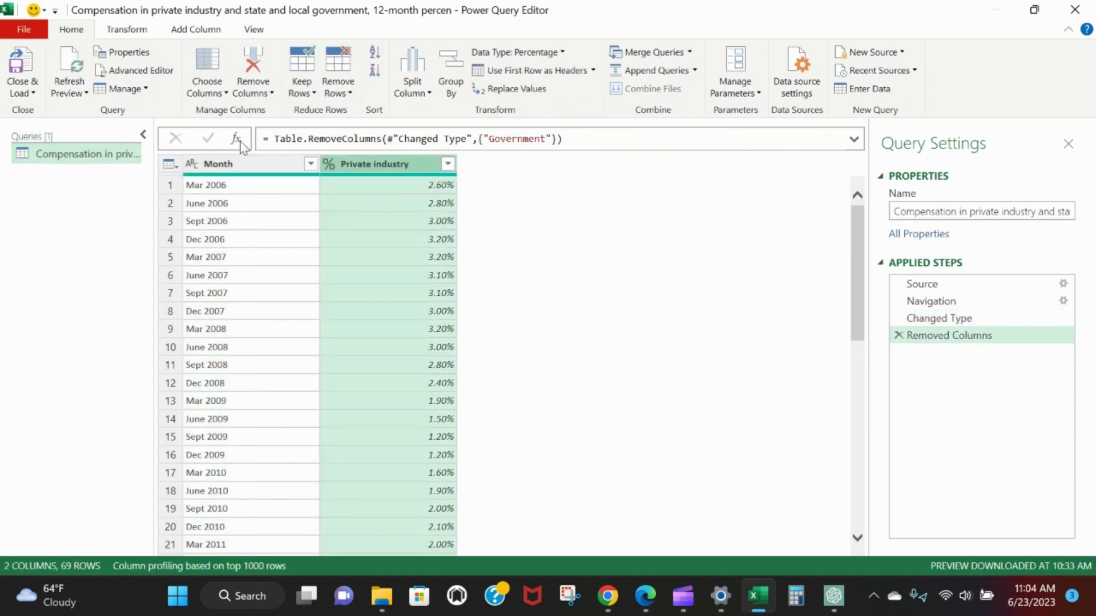
click(264, 167)
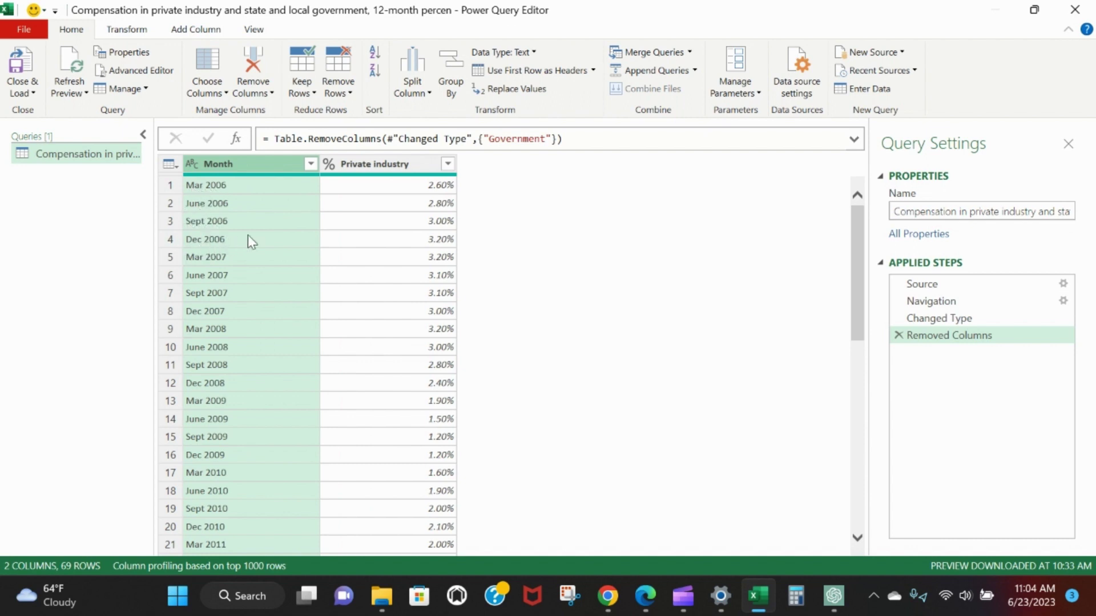
Replace 'June' with 'Jun' and 'Sept' with 'Sep' in the Month column.
click(136, 34)
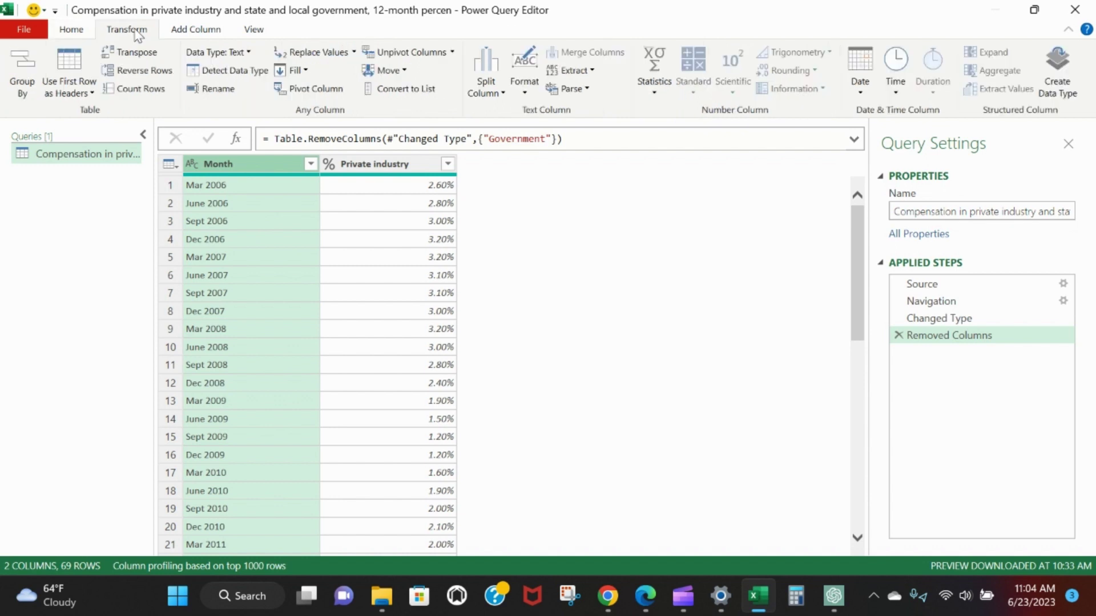
click(343, 55)
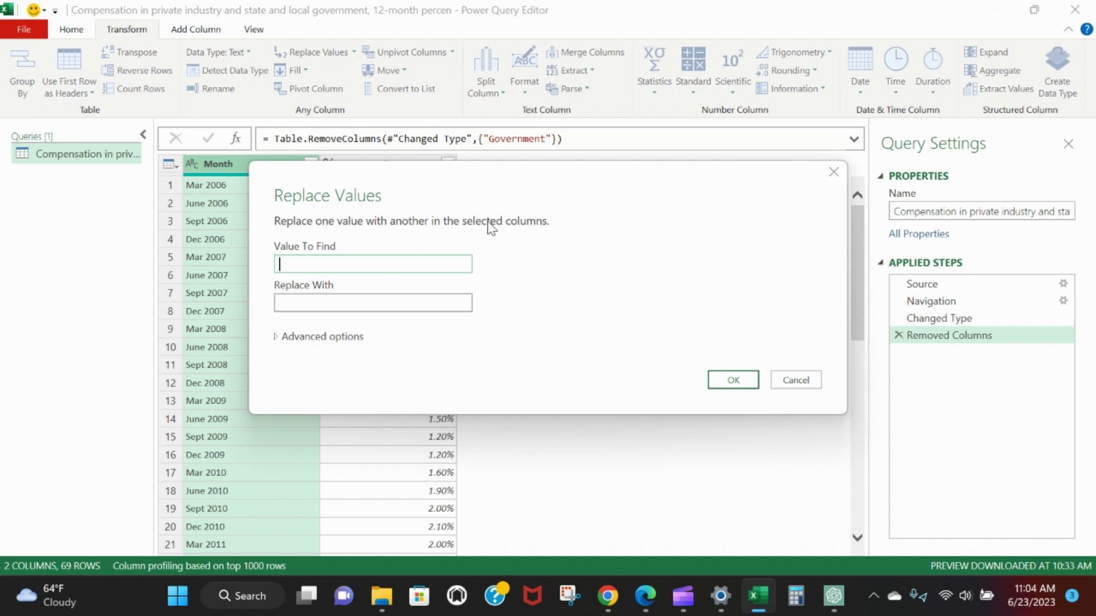
text(June)
key(Tab)
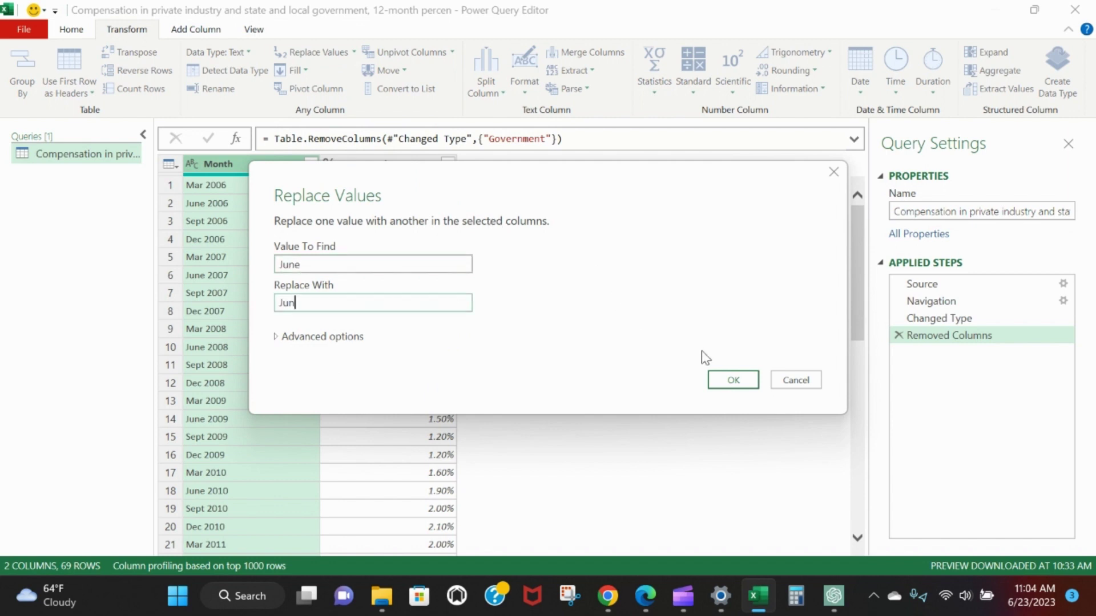
click(732, 379)
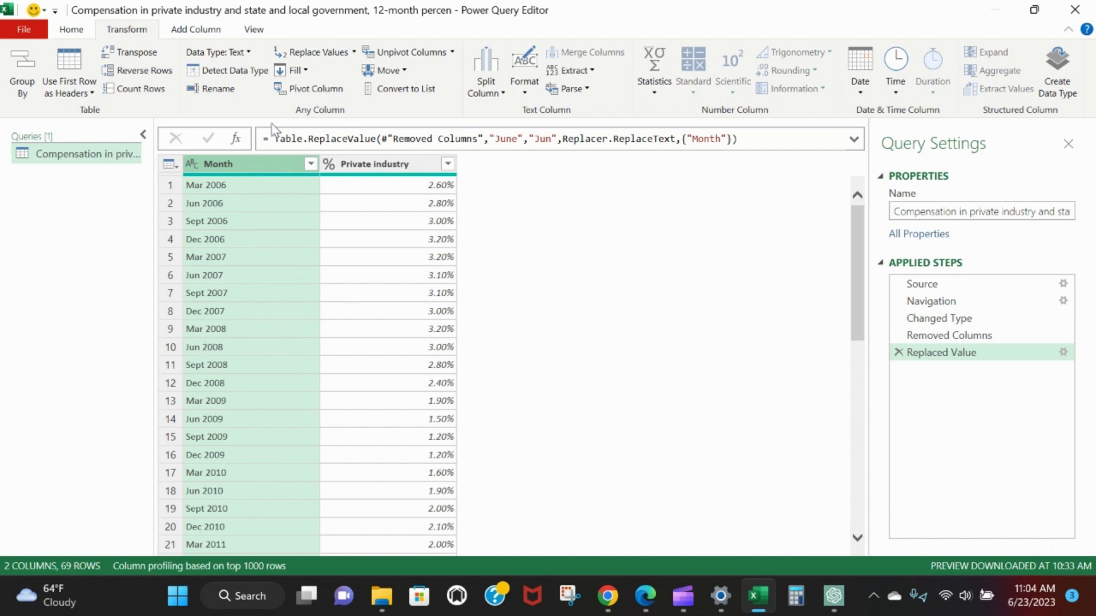
click(313, 55)
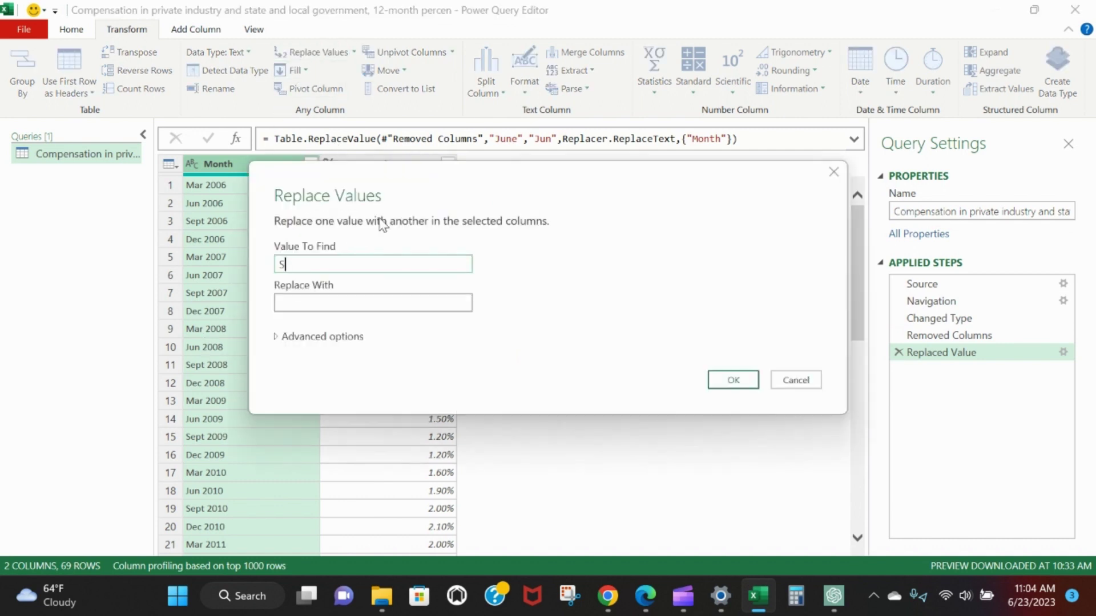
key(Tab)
text(Sep)
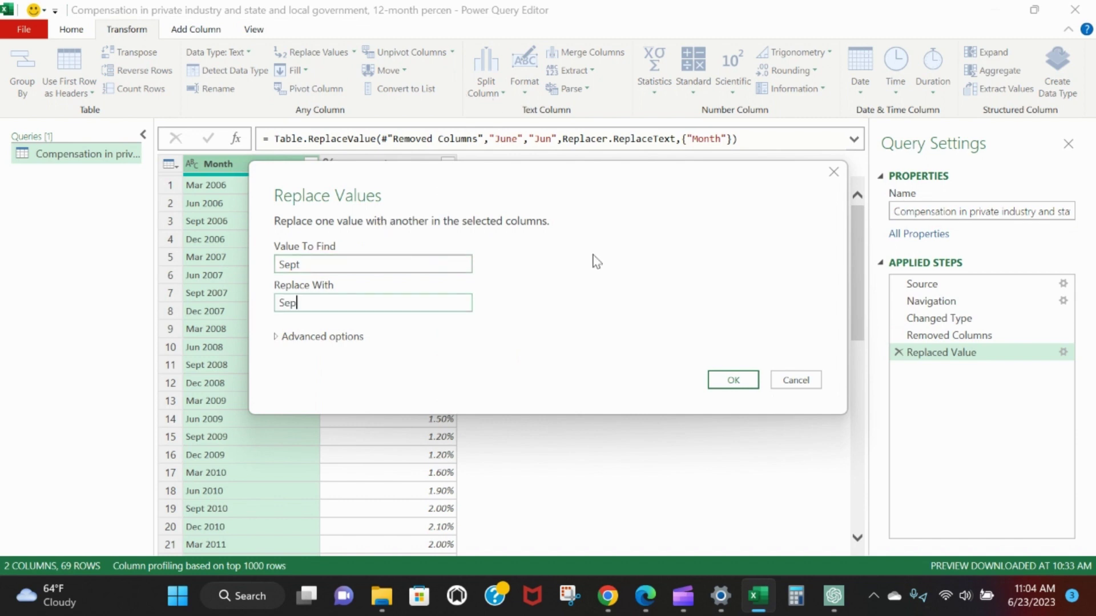
click(715, 377)
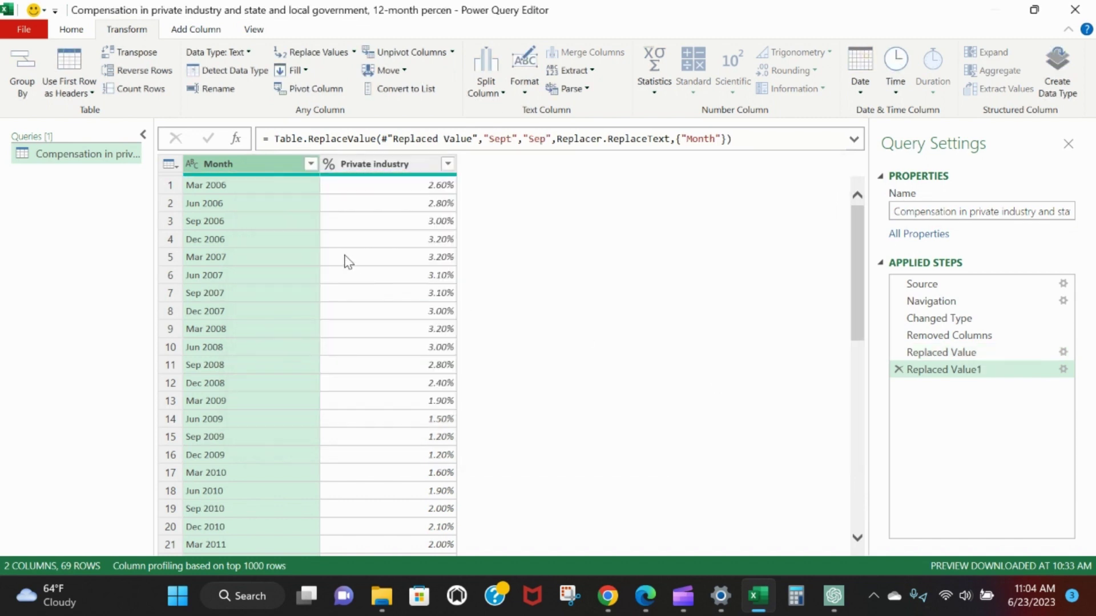
Add an End of Quarter column from examples of Month, using 3/31/2006 as the first example.
click(196, 32)
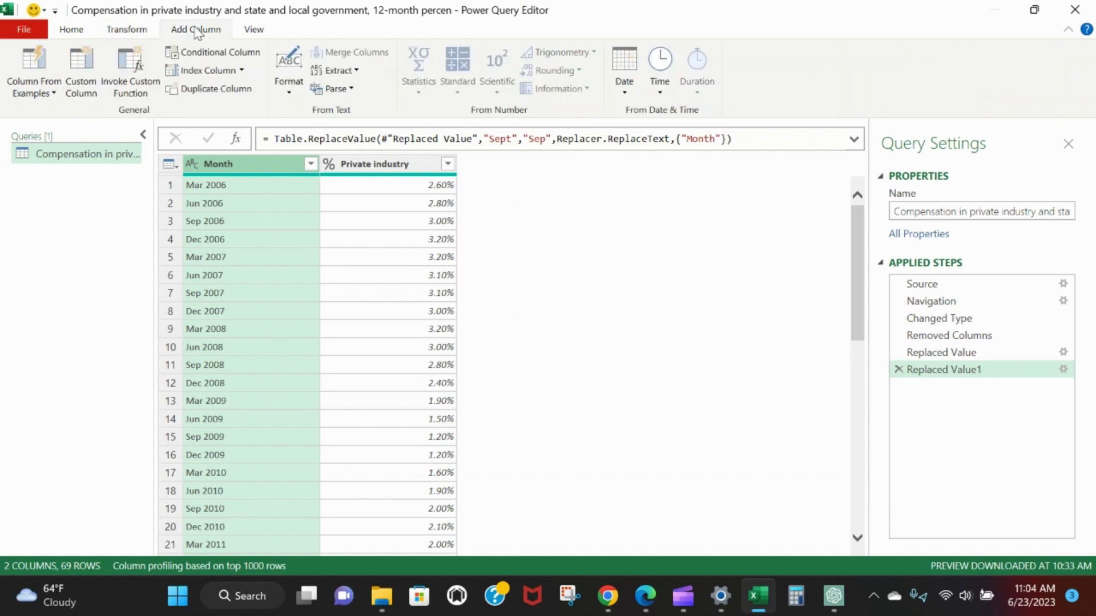
click(54, 95)
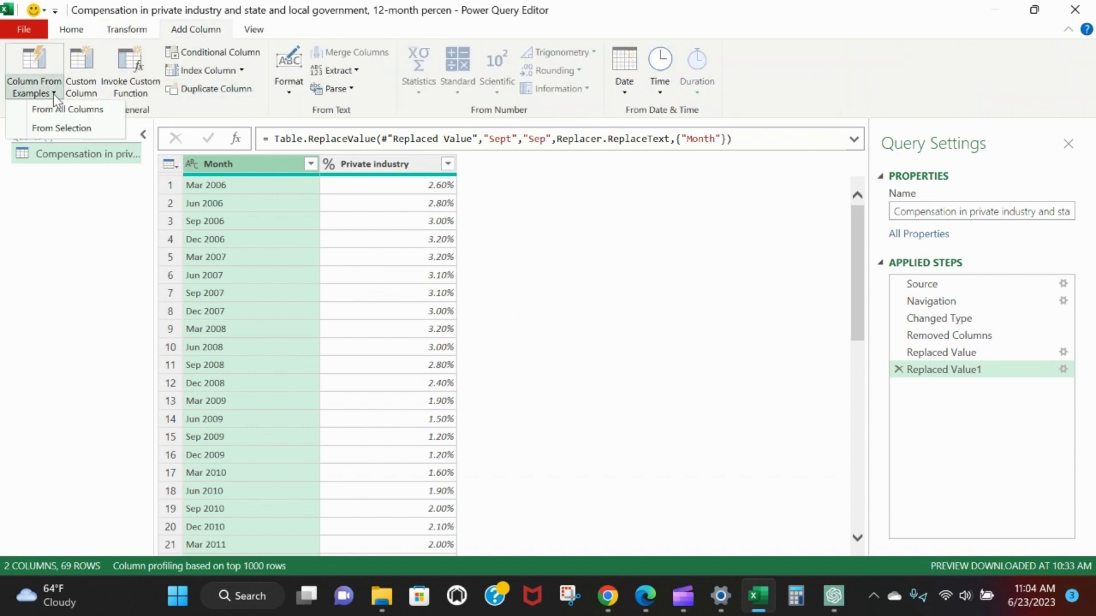
click(68, 130)
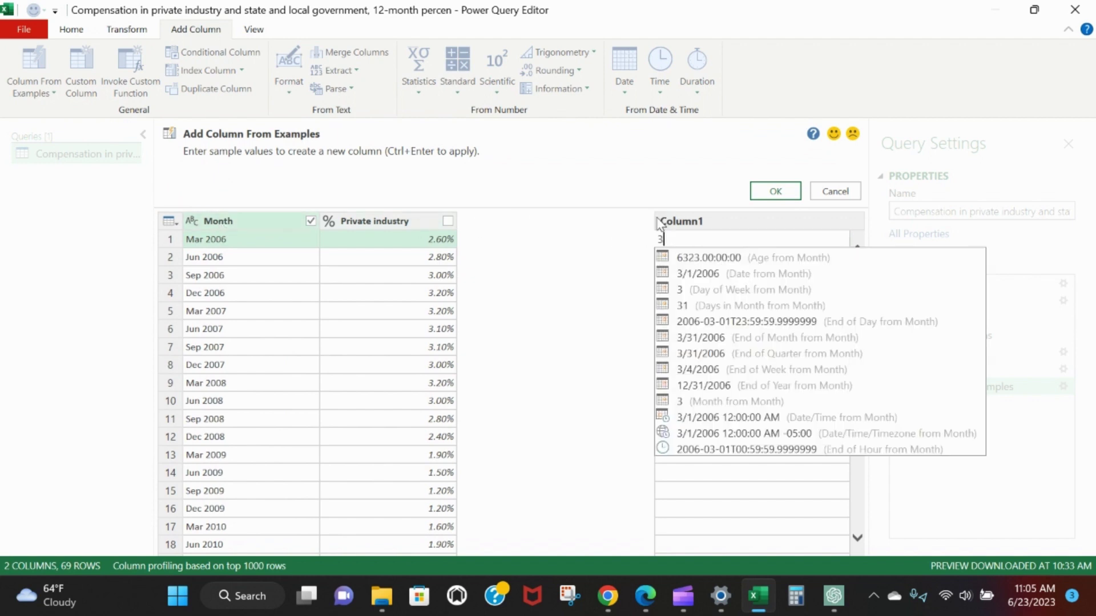
text(3/31/2)
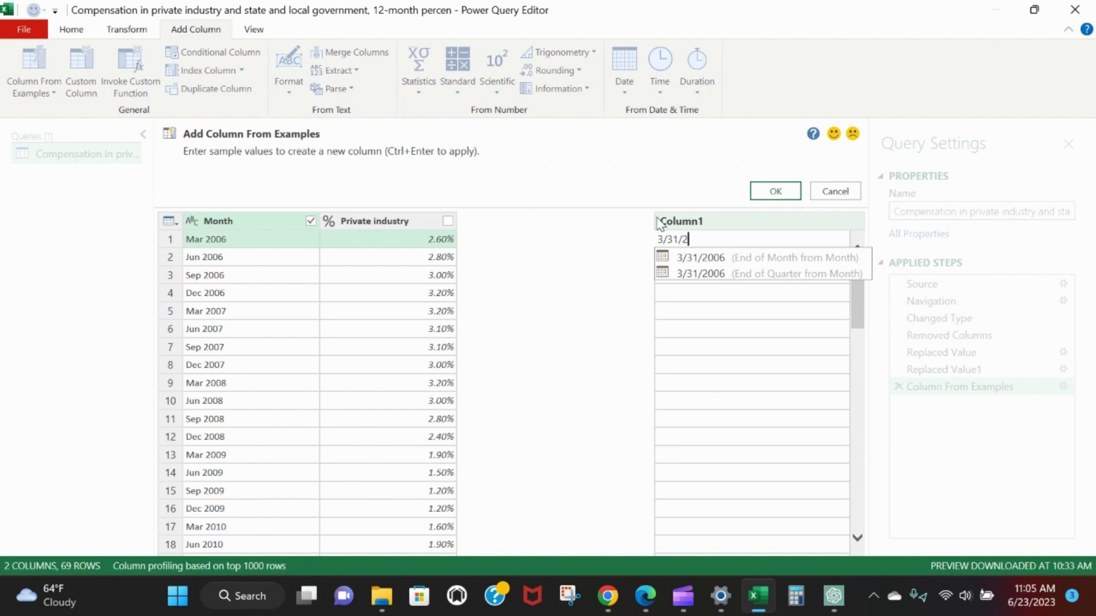
key(Down)
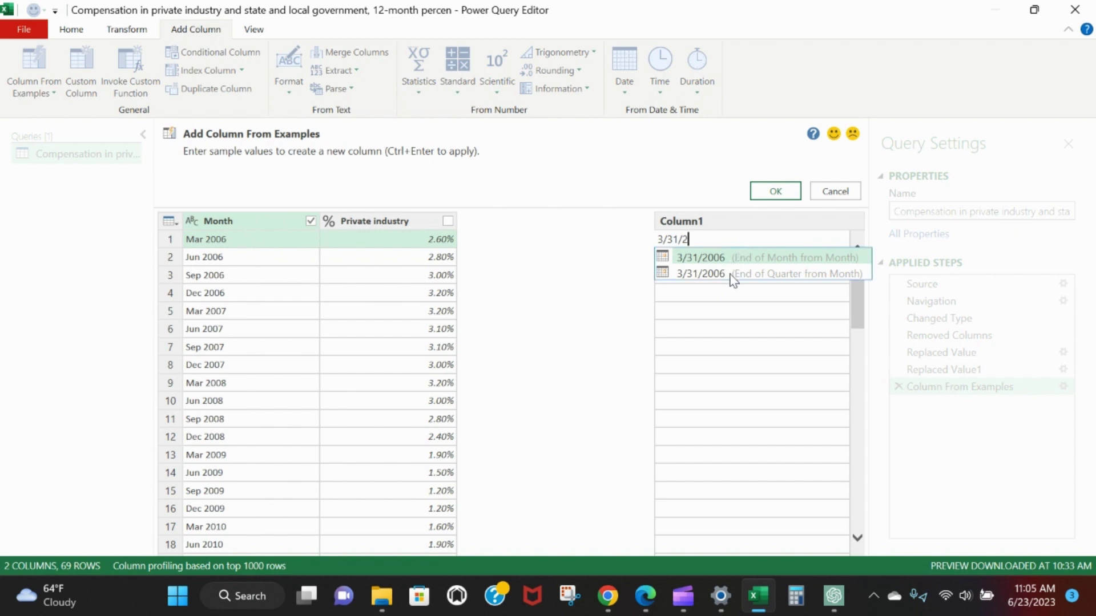
click(773, 276)
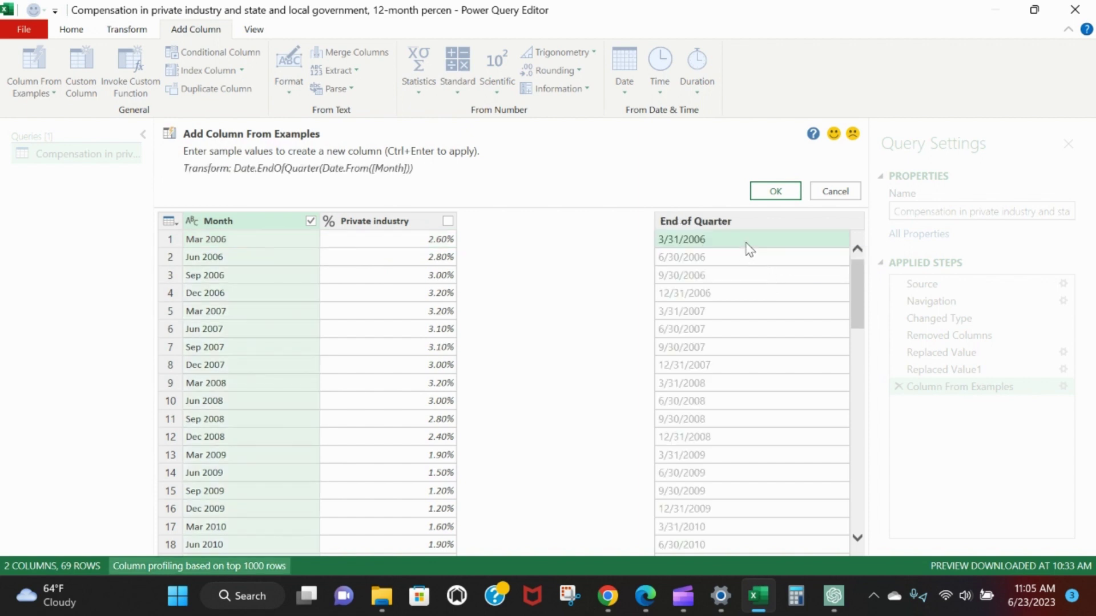
scroll(721, 370, down, 17)
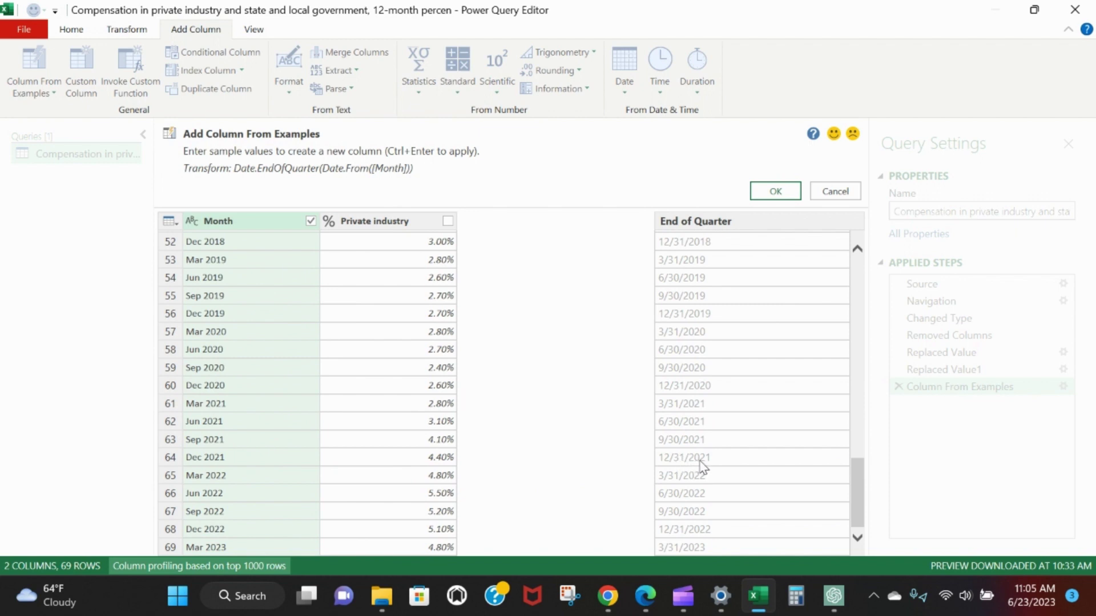
click(782, 191)
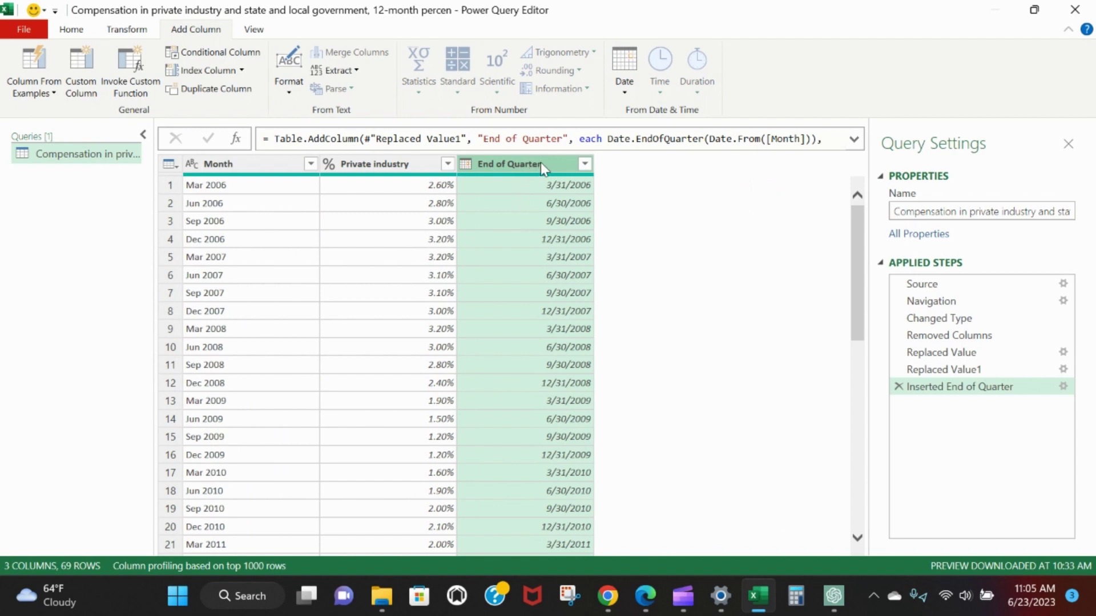
Move End of Quarter to the first column and remove the Month column.
drag(539, 162, 254, 170)
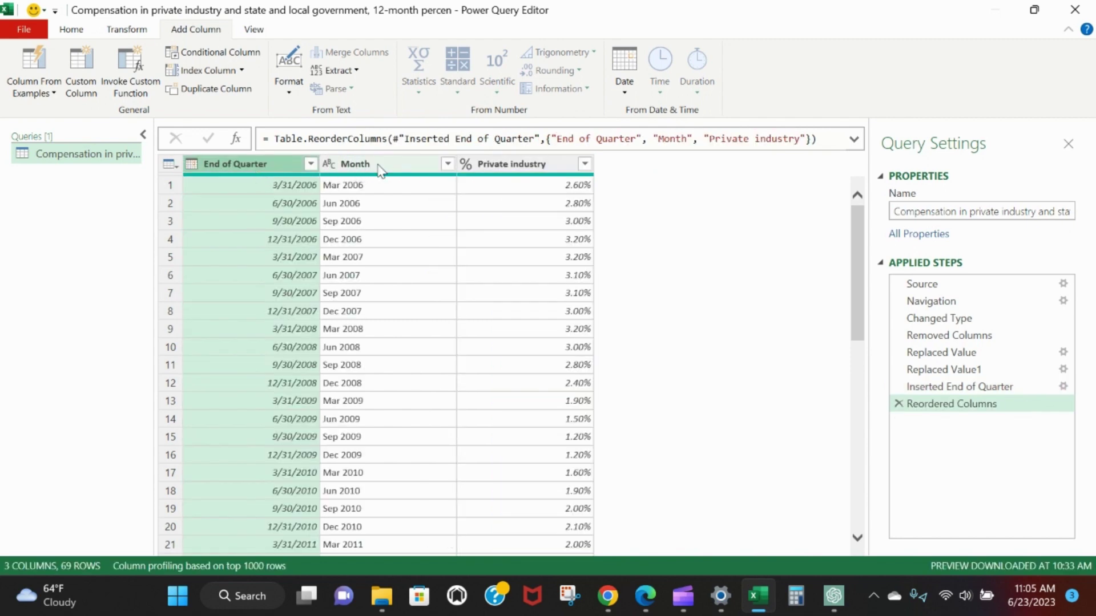
right_click(379, 168)
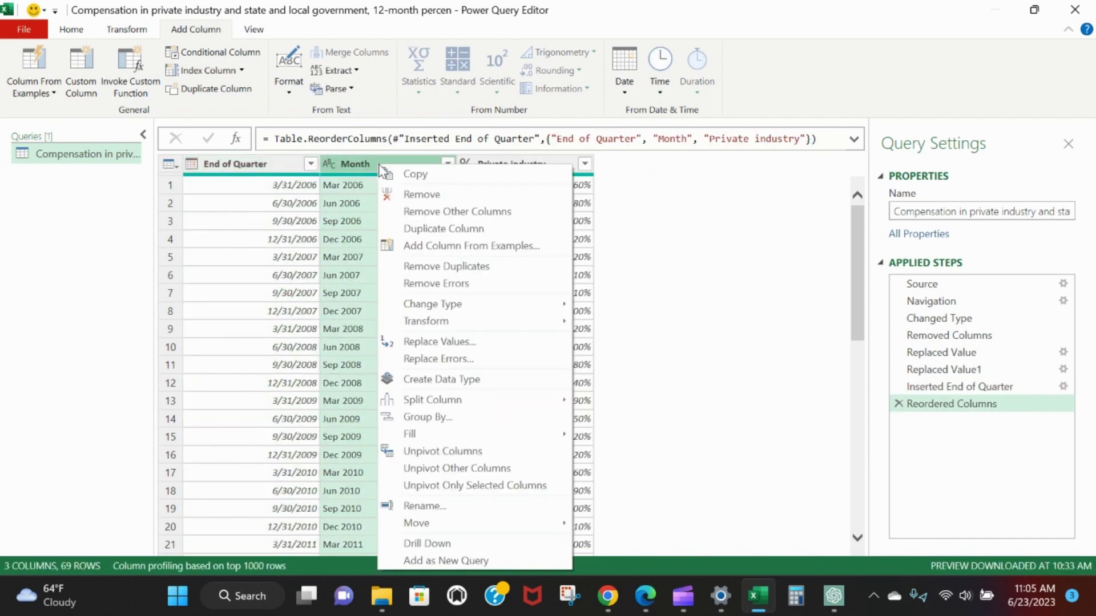
click(422, 194)
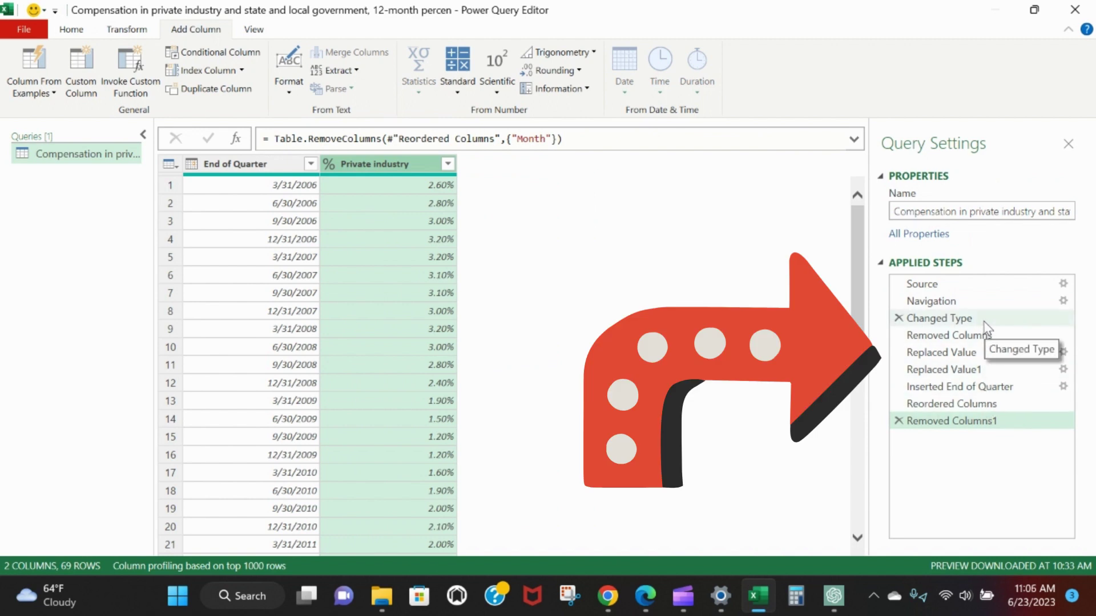
Load the query to a new sheet and format Private industry values as two-decimal percentages.
click(70, 31)
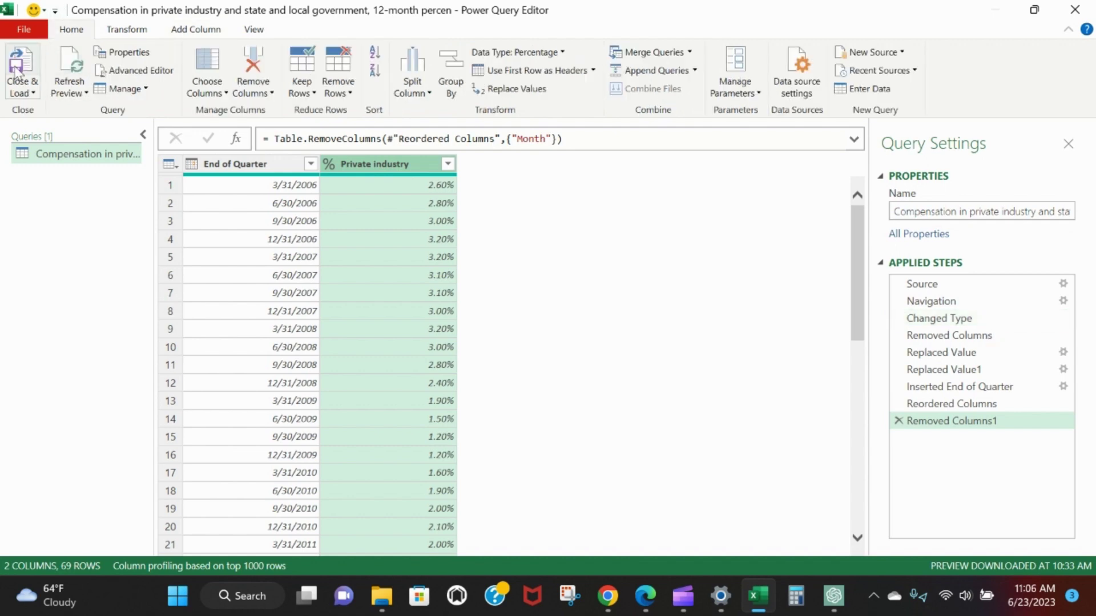
click(29, 68)
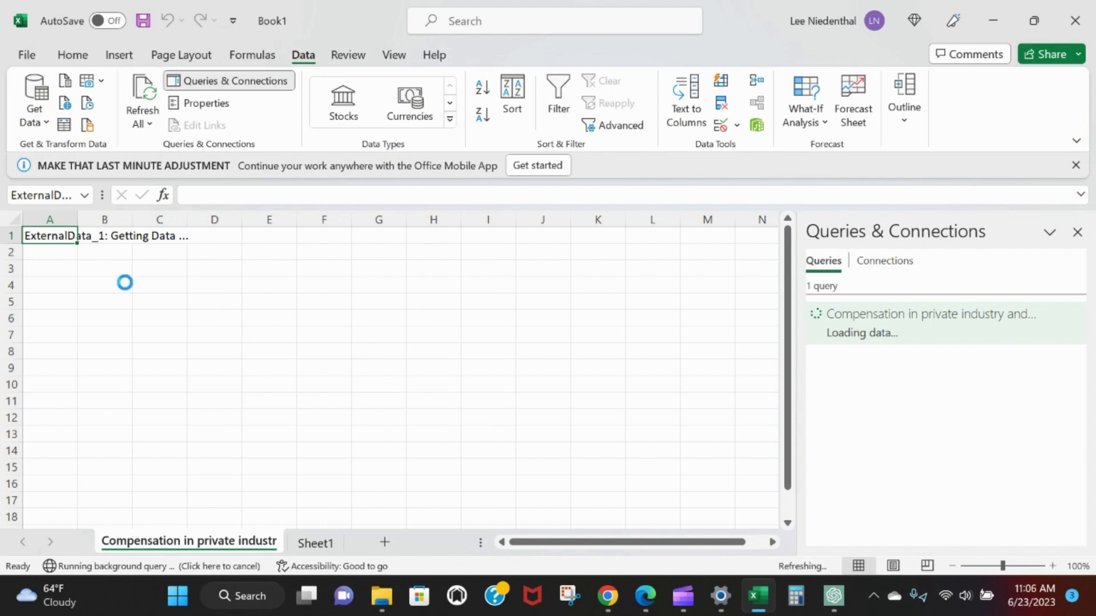
click(170, 253)
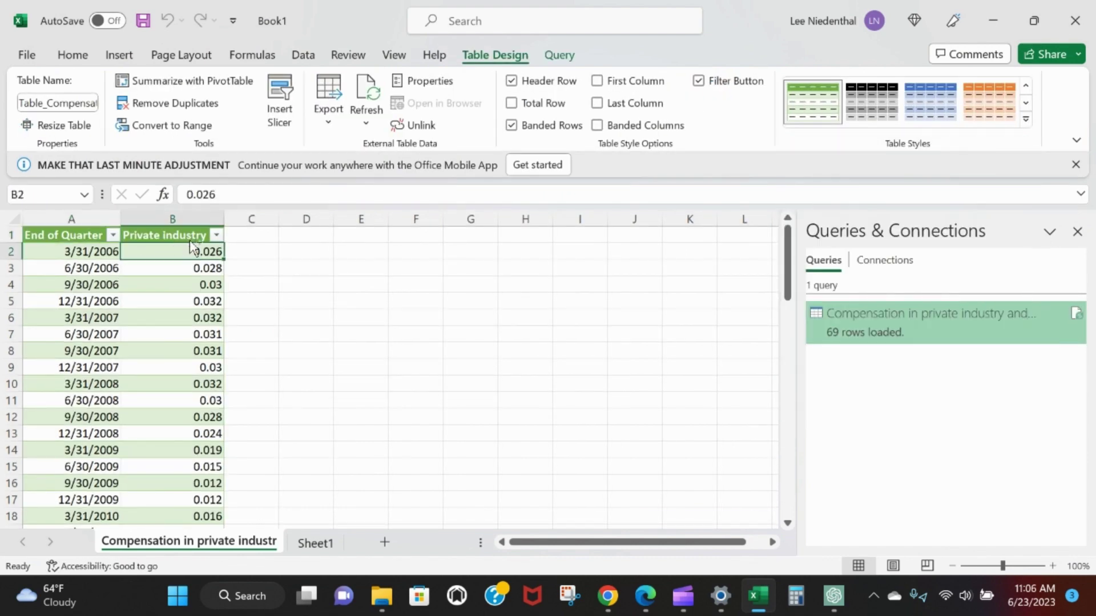
key(ctrl+shift+Down)
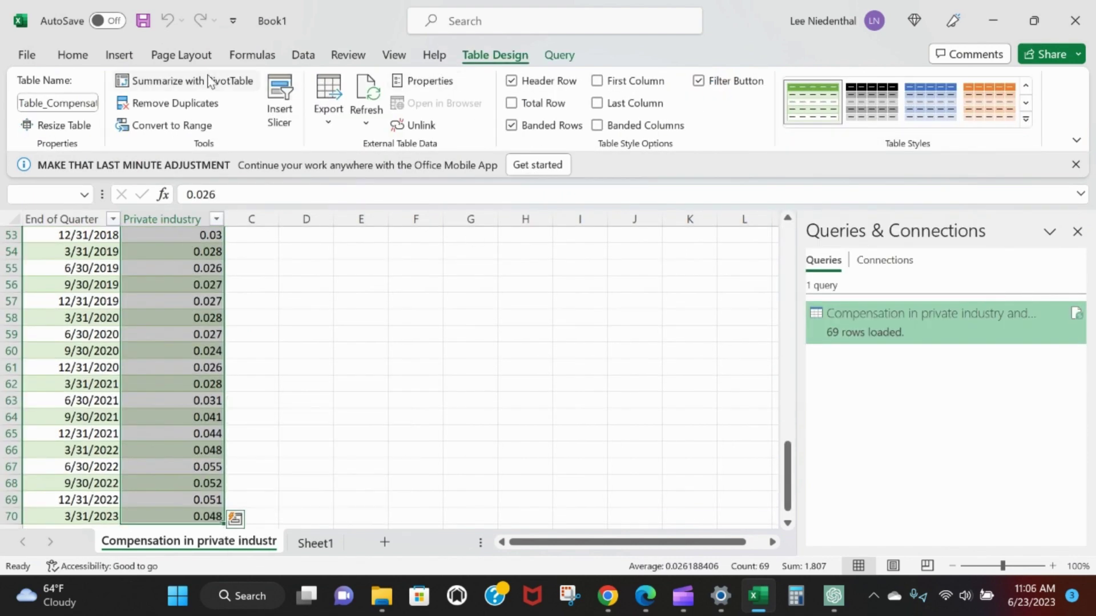
click(72, 55)
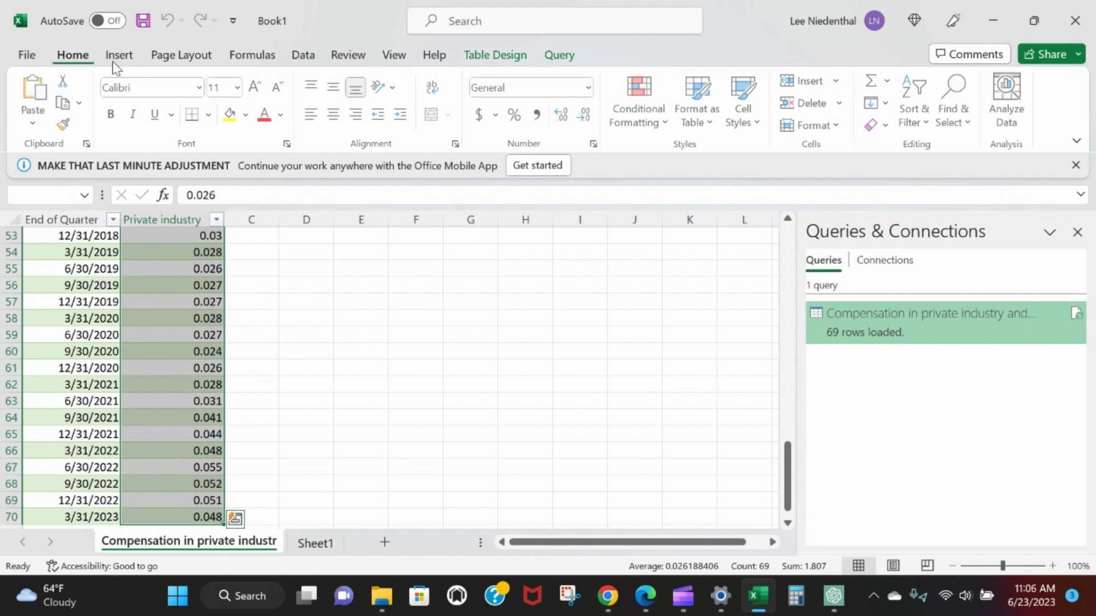
click(515, 115)
click(562, 115)
click(562, 114)
click(181, 335)
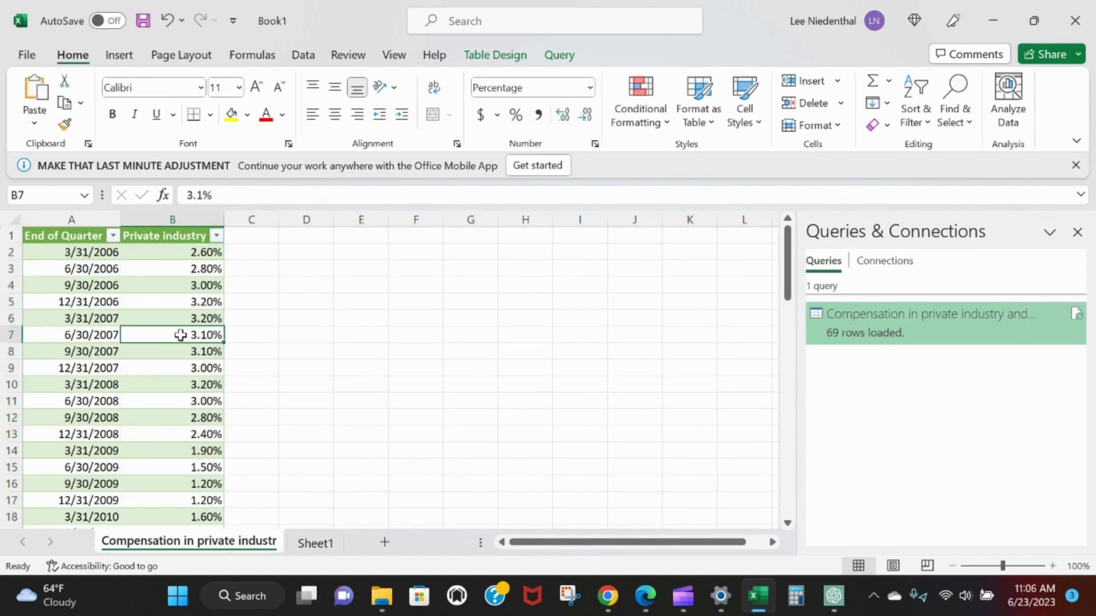
key(ctrl+Down)
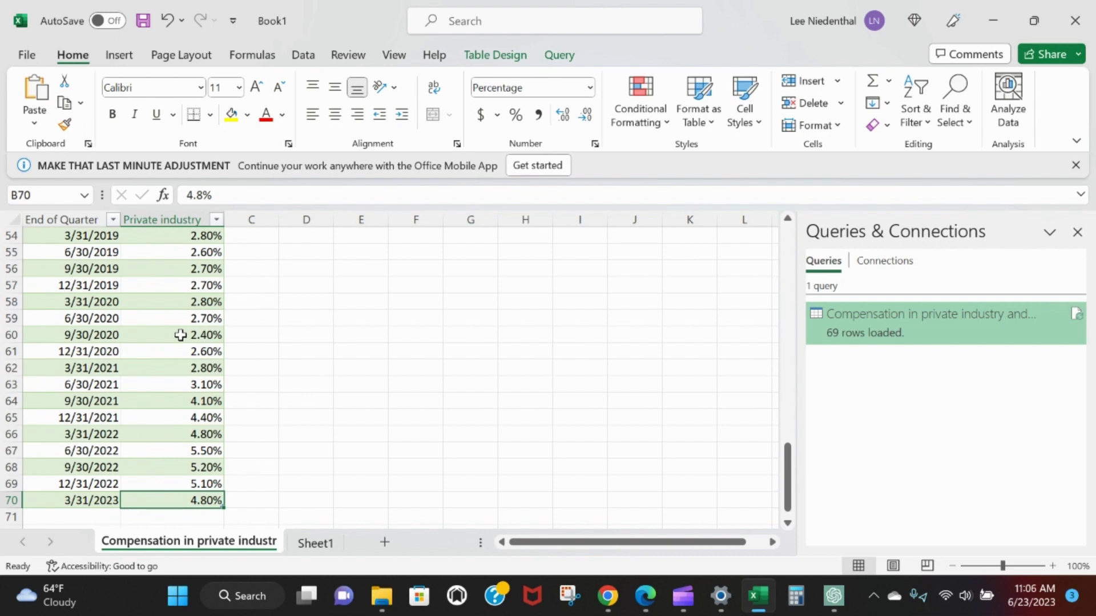
key(shift+Left)
key(shift+Up)
key(shift+Up)
key(shift+Up)
key(shift+Up)
key(shift+Up)
key(shift+Up)
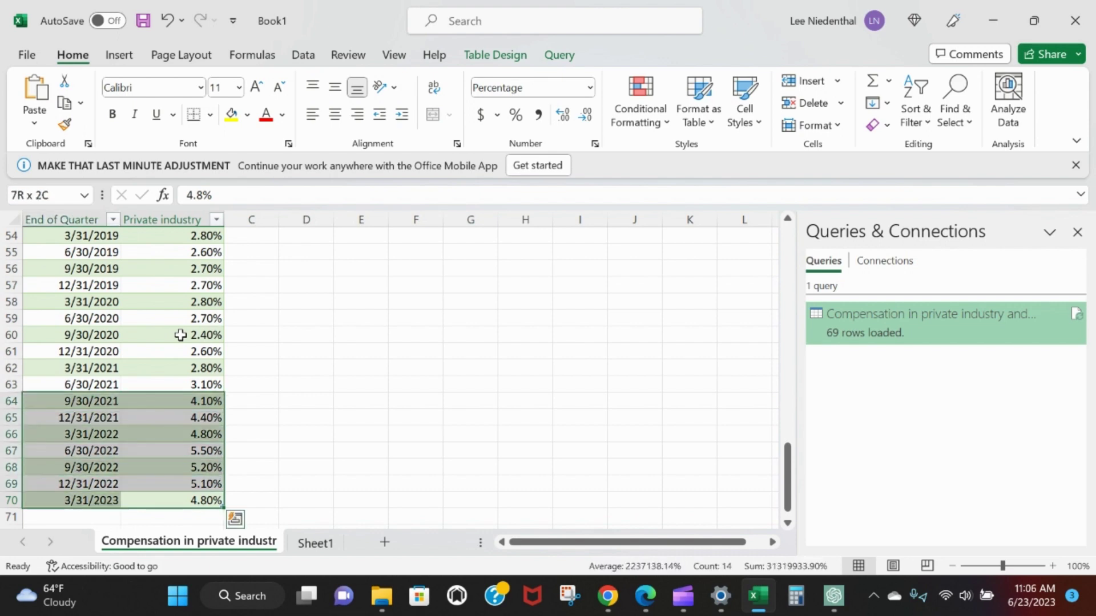
key(Delete)
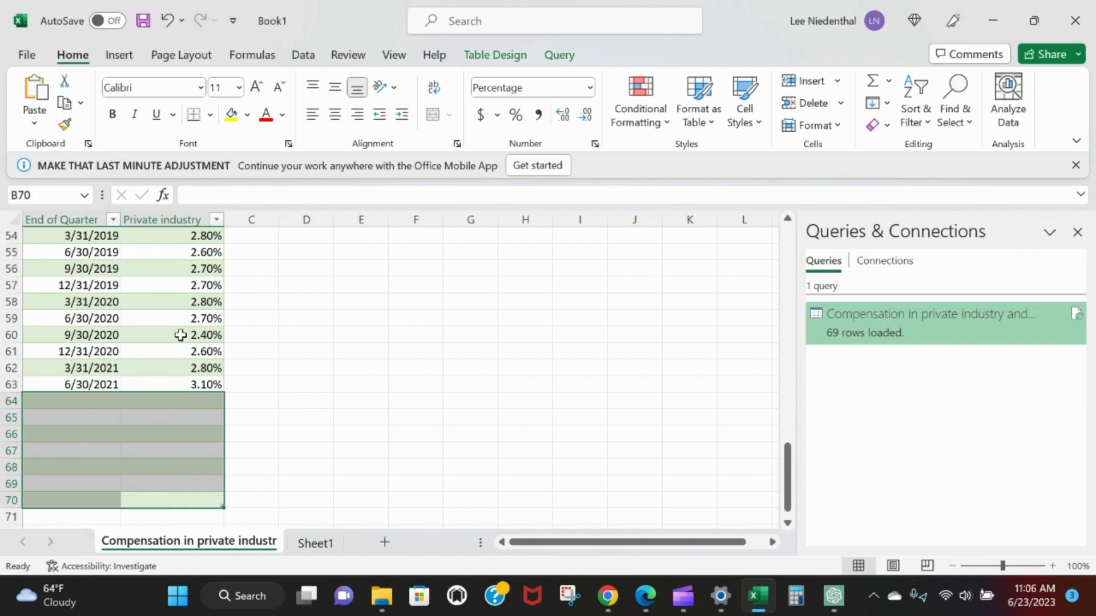
click(181, 335)
right_click(180, 334)
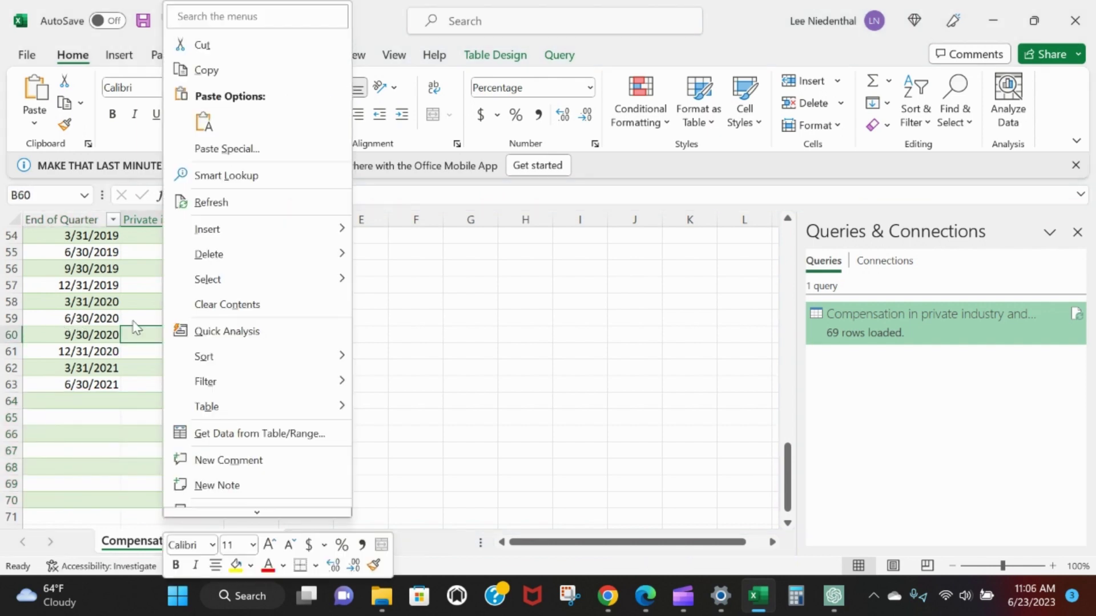
click(231, 210)
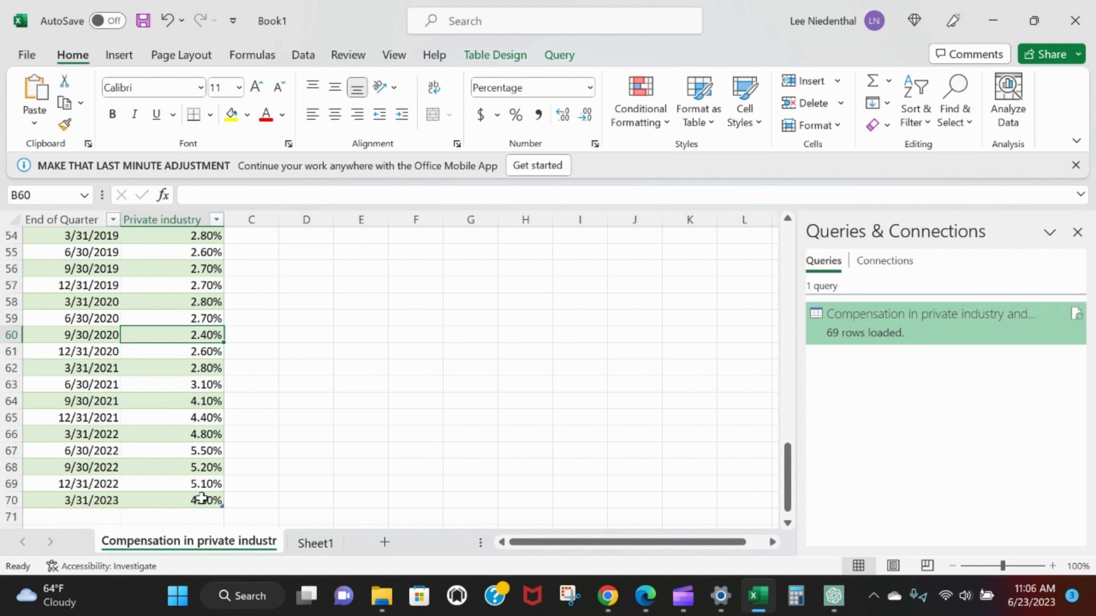
click(11, 517)
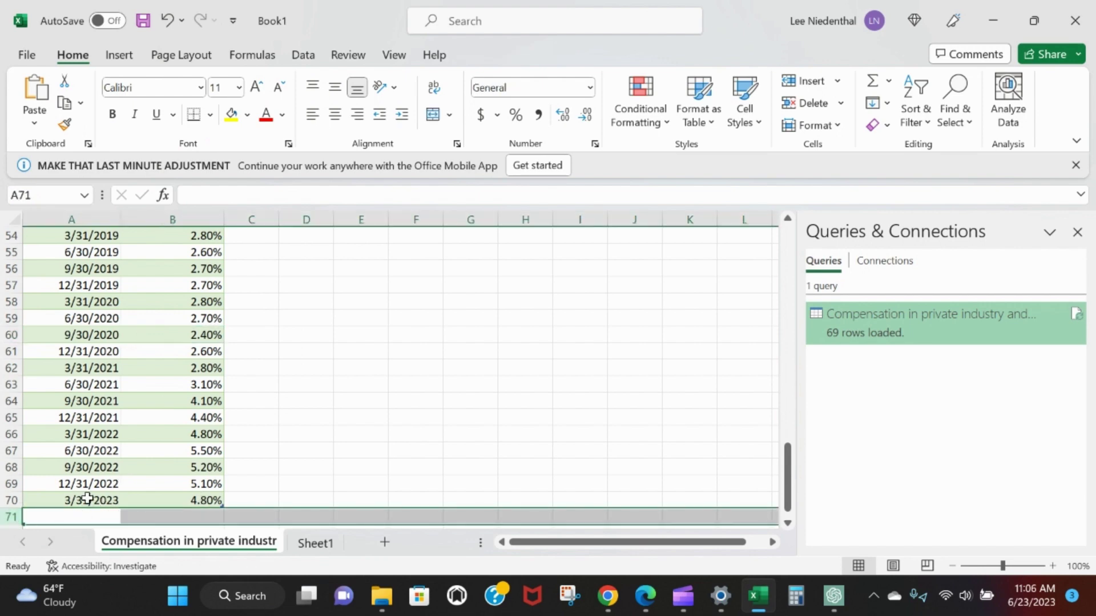